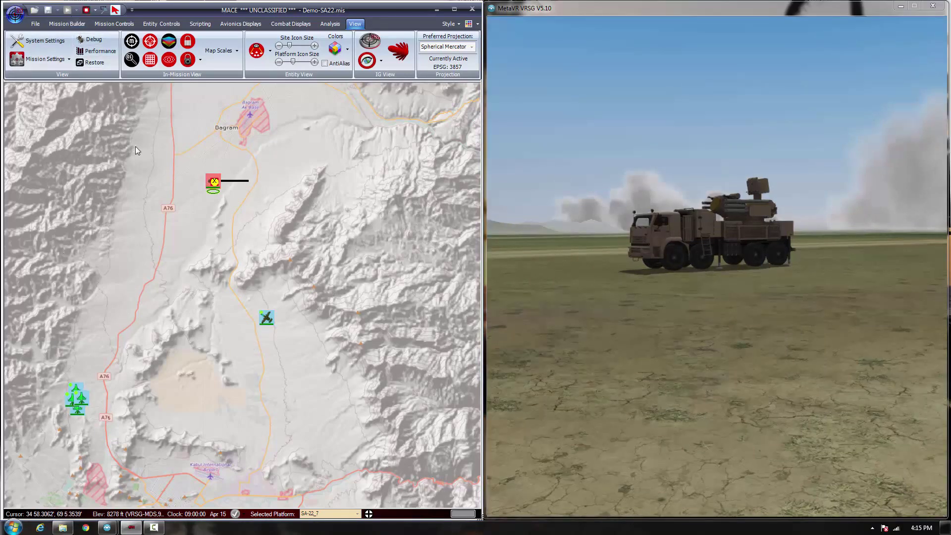
# Select the A-10C_2 aircraft on the map to show its numbered waypoint route.
pyautogui.click(264, 318)
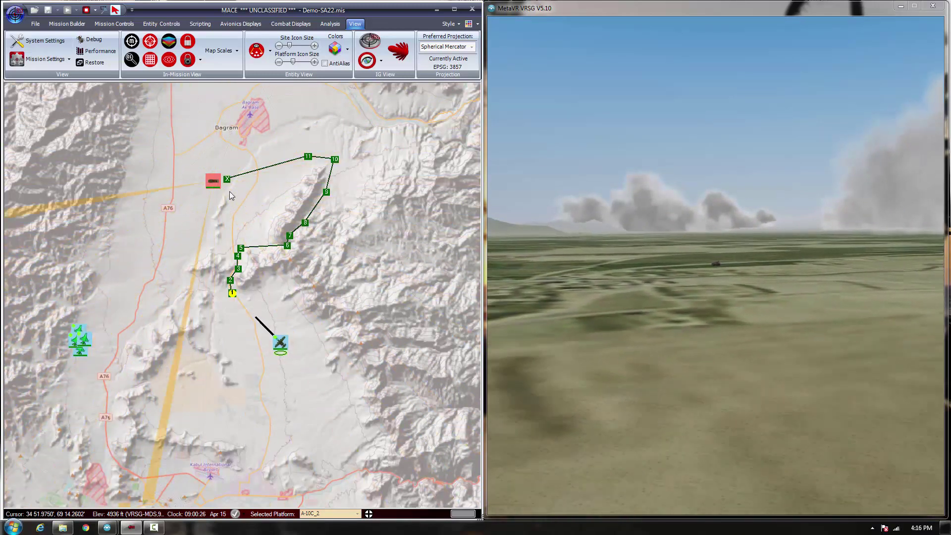
# Turn on 3-D beam display in Beam Viewer Control so radar lobes show, then close it.
pyautogui.click(397, 53)
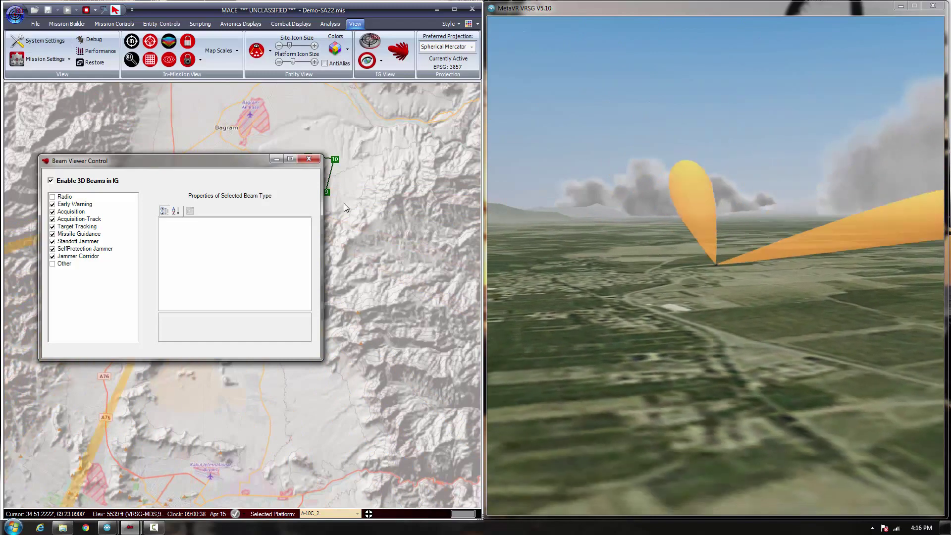
pyautogui.moveTo(242, 161); pyautogui.dragTo(308, 251)
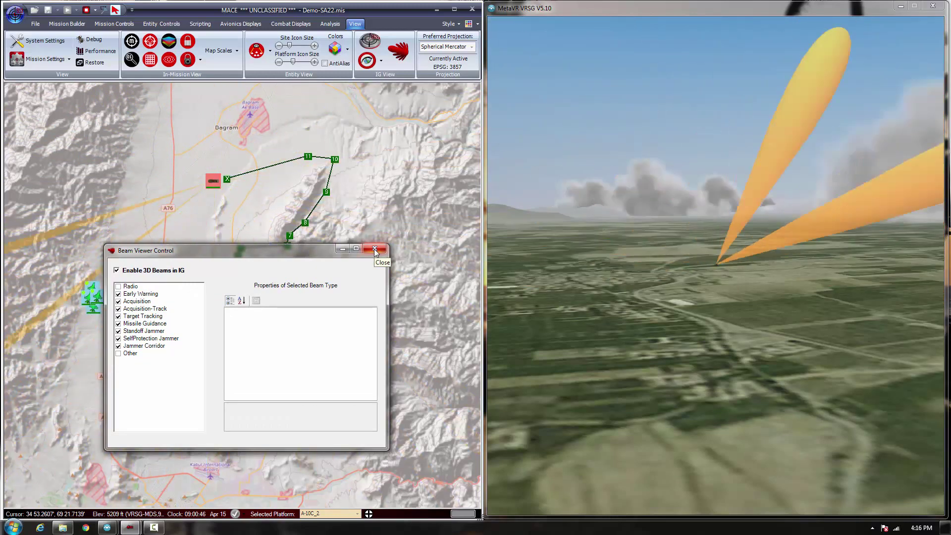
pyautogui.click(375, 250)
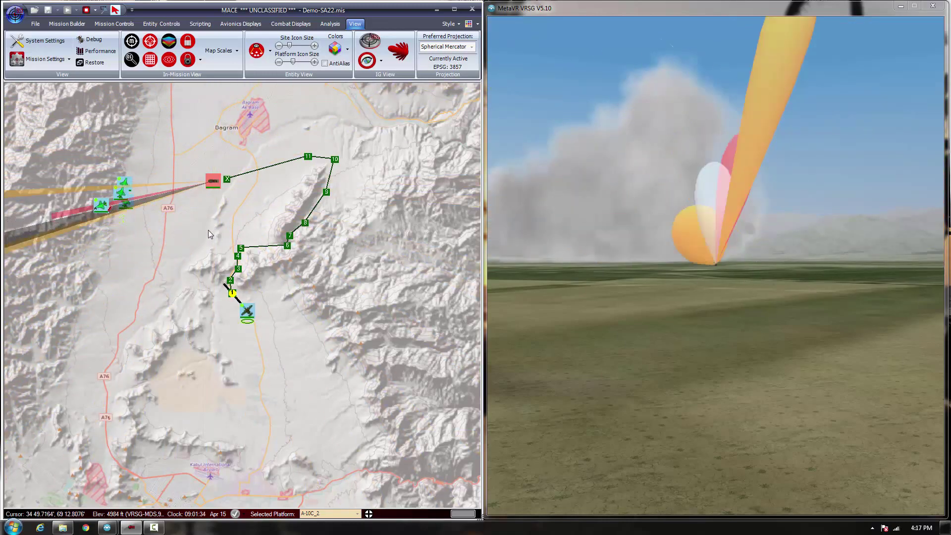
# Open the SA-22_7 radar site's Platform Properties to see its priority targets.
pyautogui.doubleClick(213, 182)
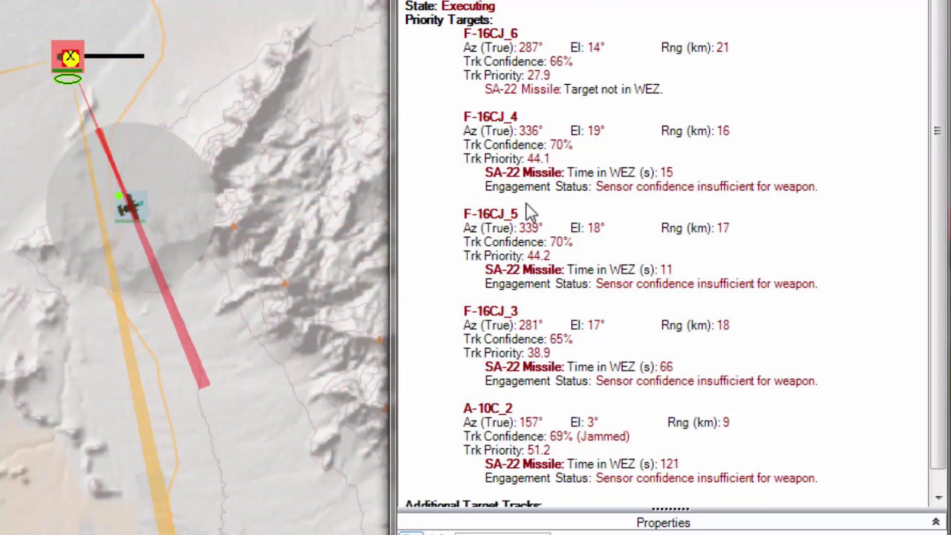
# Scroll to the end of the SA-22_7 priority target list and bring the main map window forward.
pyautogui.scroll(-2, 942, 165)
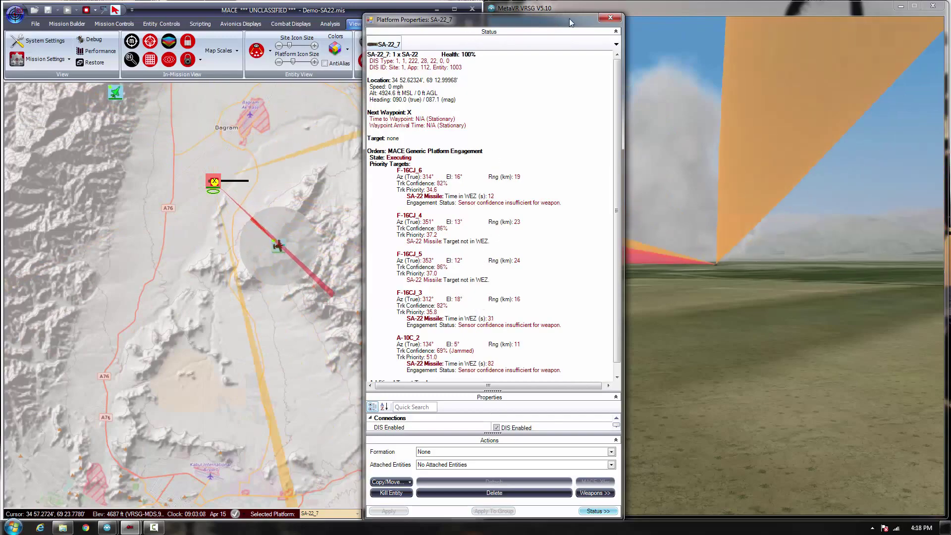
pyautogui.click(288, 9)
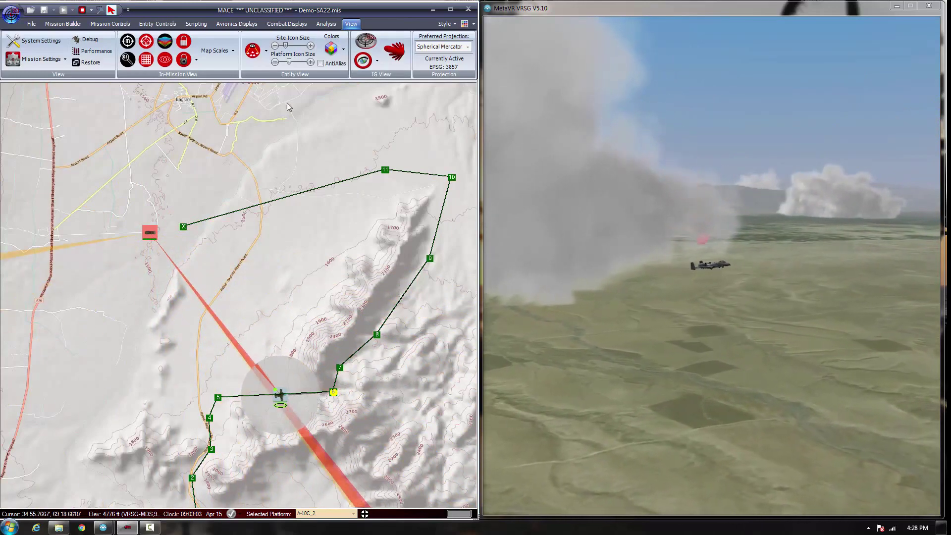
# Open the A-10C_2 RWR display from Combat Displays and move it up over the map.
pyautogui.click(287, 24)
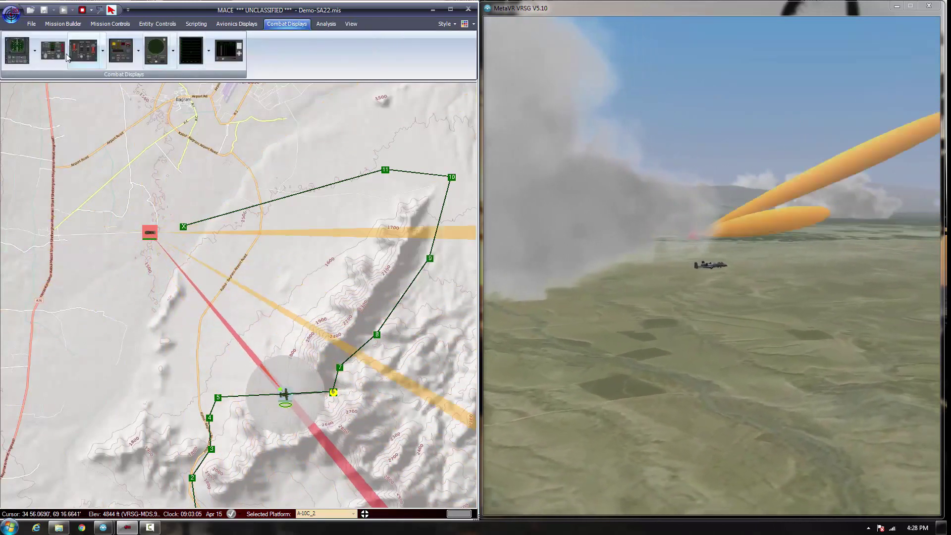
pyautogui.click(16, 49)
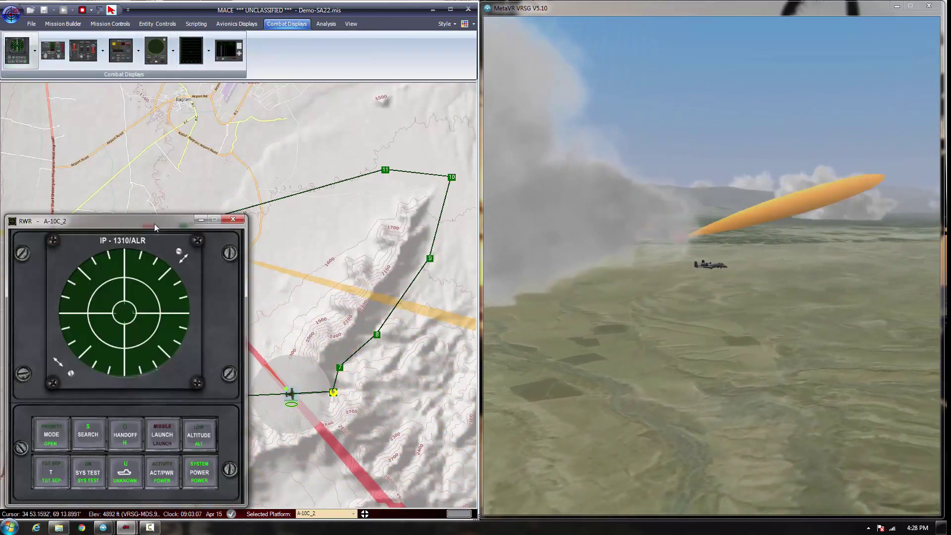
pyautogui.moveTo(156, 225); pyautogui.dragTo(148, 187)
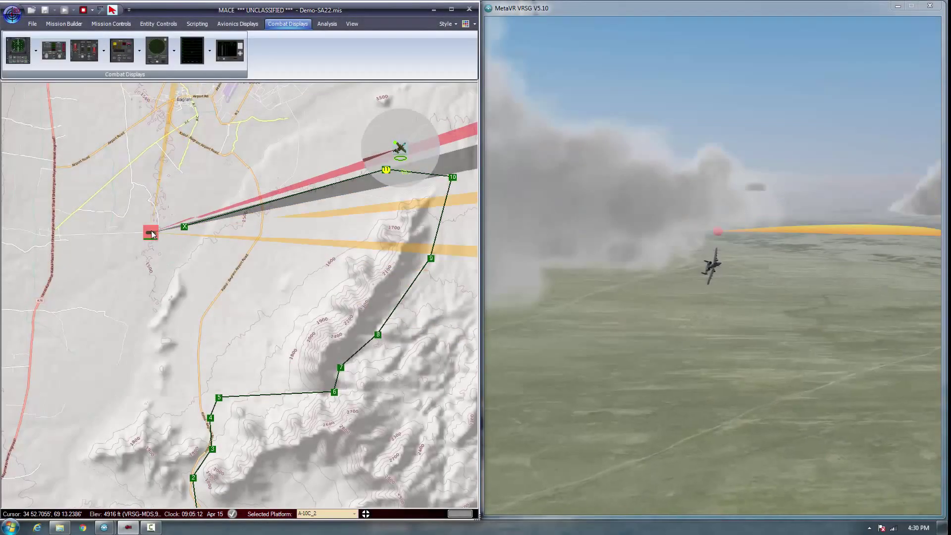
# Open the HOT_SHOT_RADAR device properties from the SA-22_7's weapons list.
pyautogui.doubleClick(152, 235)
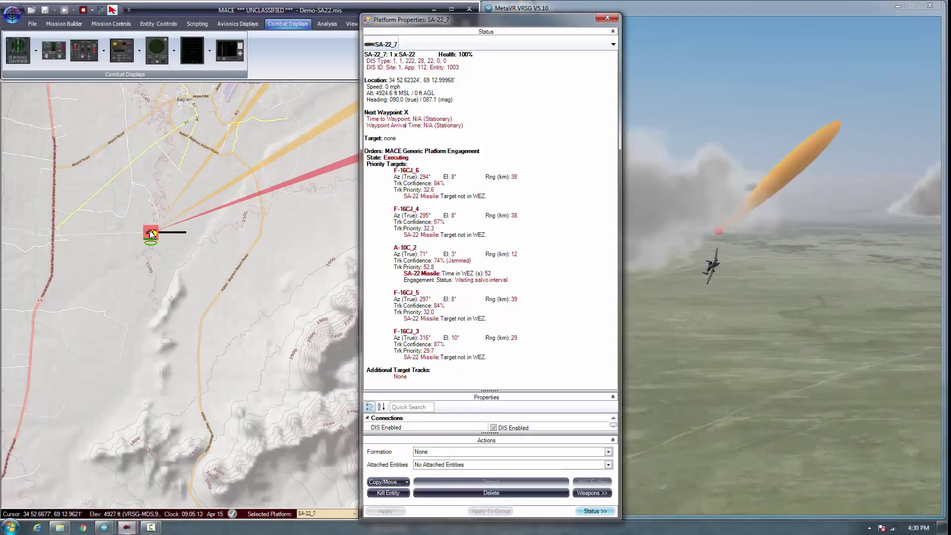
pyautogui.click(591, 493)
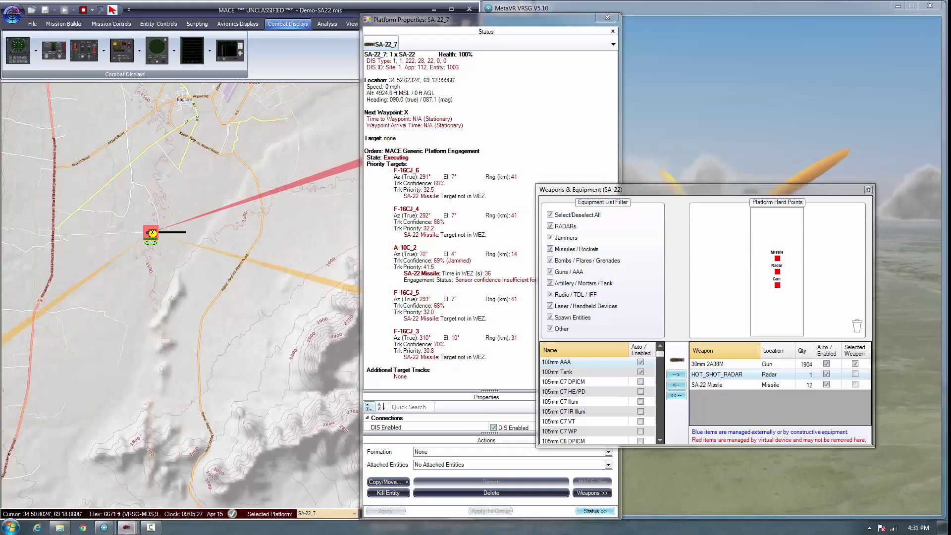
pyautogui.doubleClick(717, 374)
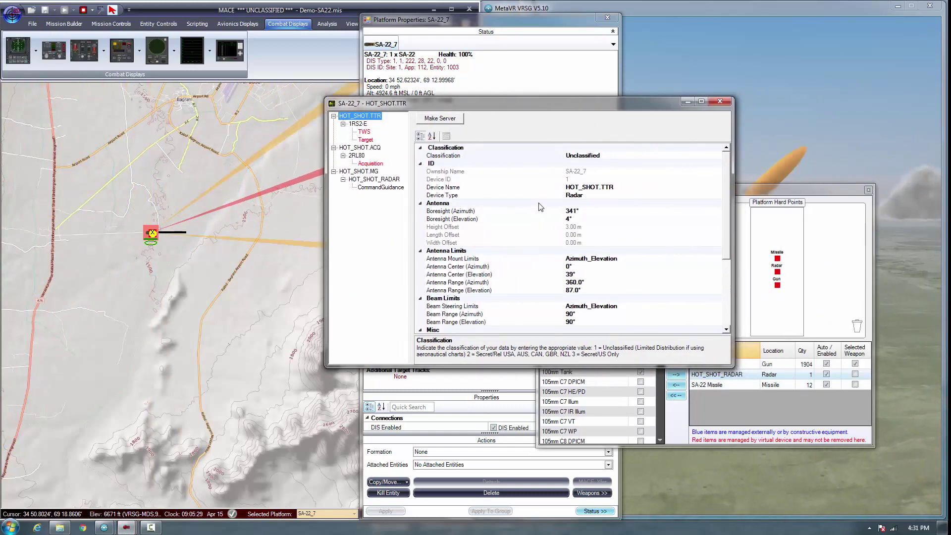
# Browse the 1RS2-E emitter's settings and tracked targets, then select its TWS mode.
pyautogui.moveTo(488, 102); pyautogui.dragTo(479, 219)
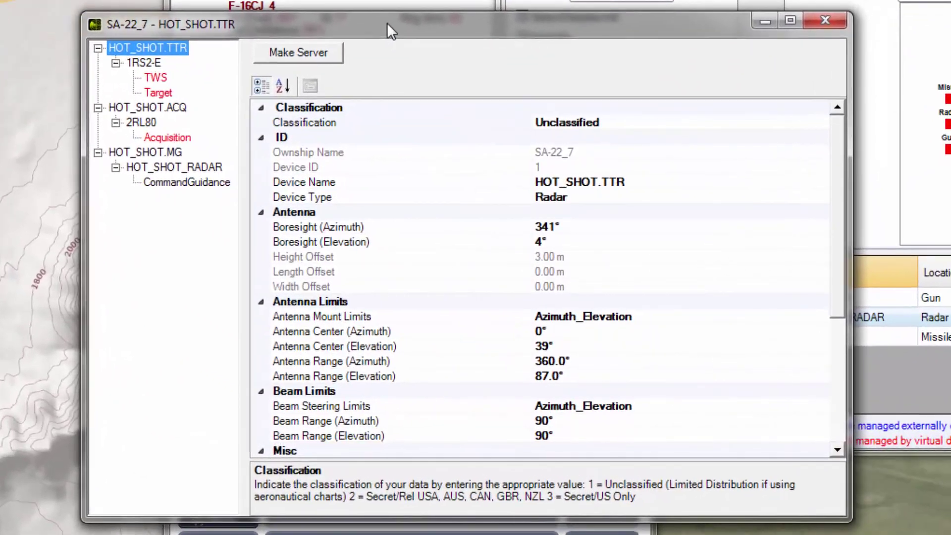
pyautogui.click(140, 62)
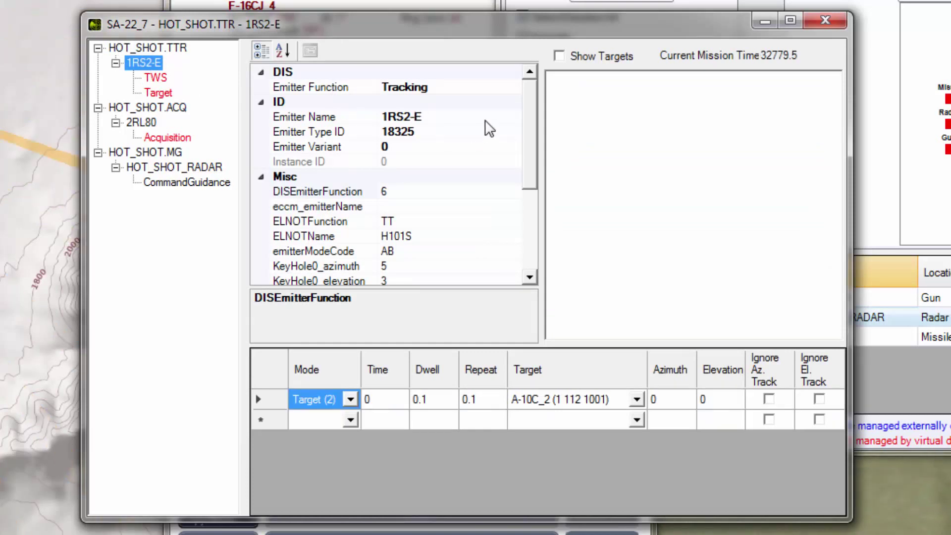
pyautogui.click(567, 56)
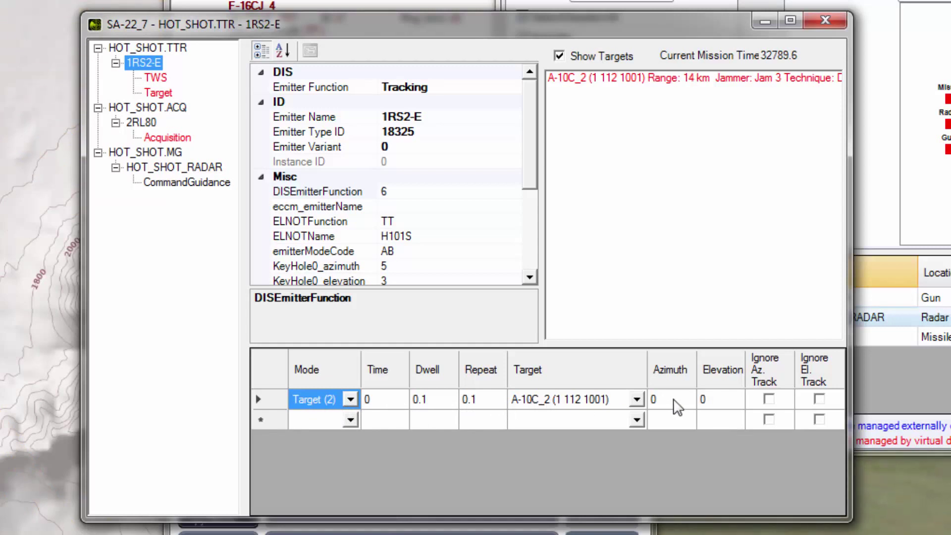
pyautogui.click(156, 79)
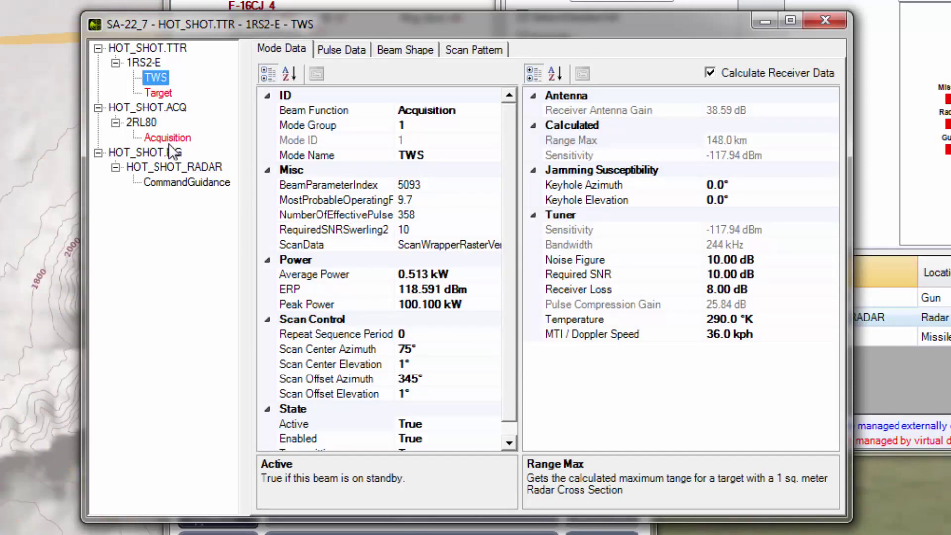
# Show the TWS mode's pulse data and Gaussian beam shape plots with 2.00 beam width.
pyautogui.moveTo(428, 28); pyautogui.dragTo(398, 33)
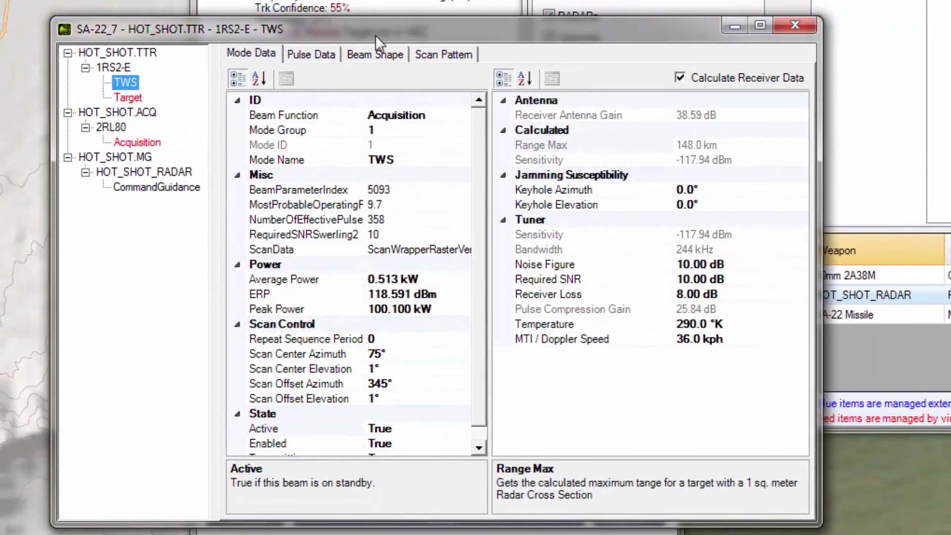
pyautogui.click(130, 97)
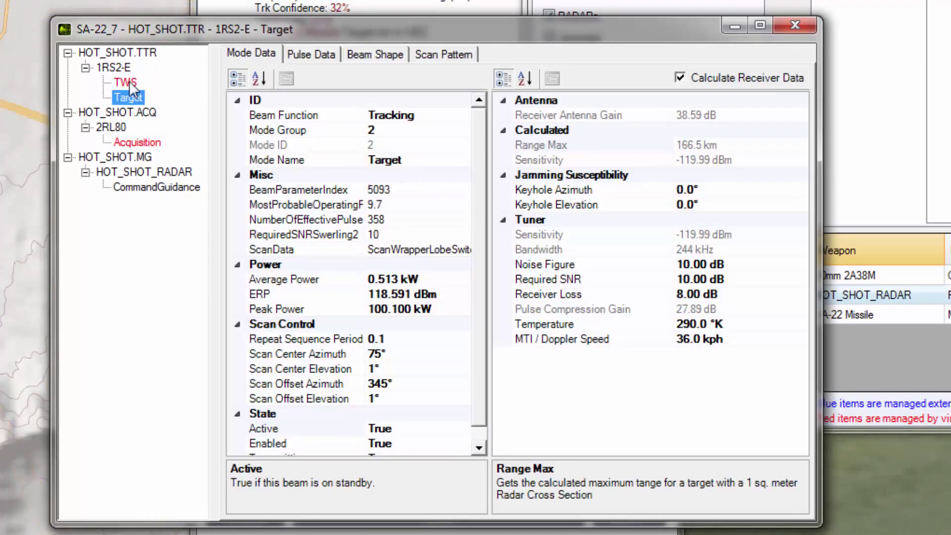
pyautogui.click(312, 52)
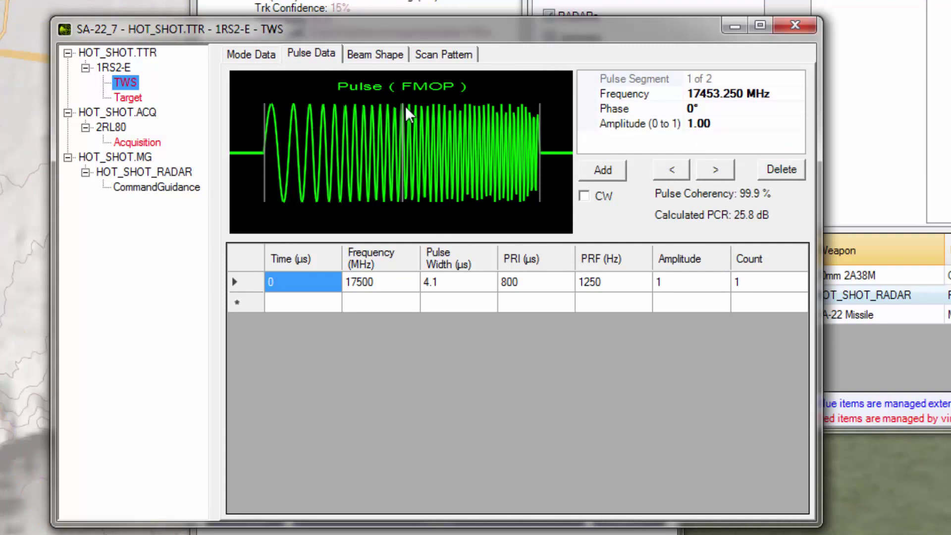
pyautogui.click(369, 56)
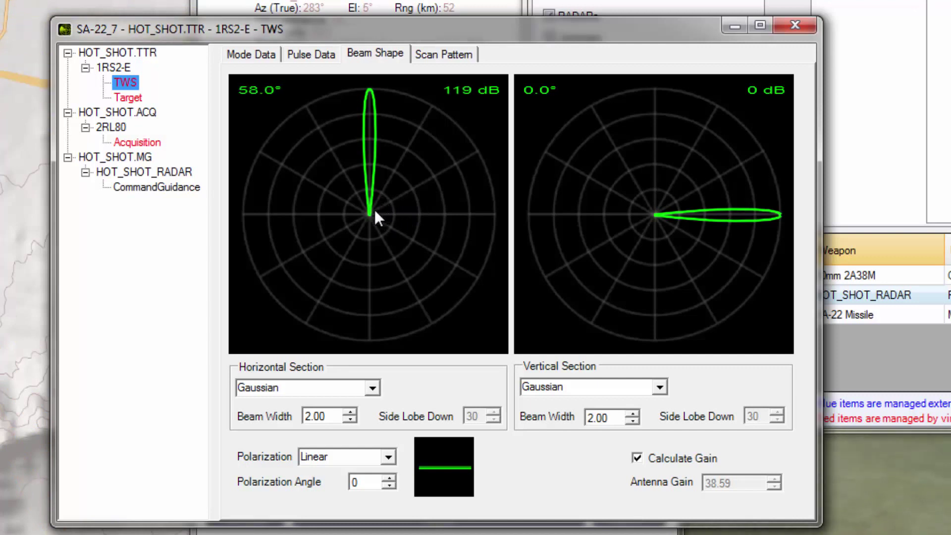
# Add four custom lobes to the TWS horizontal section, near 28°, 329°, 178° and the right side.
pyautogui.click(419, 126)
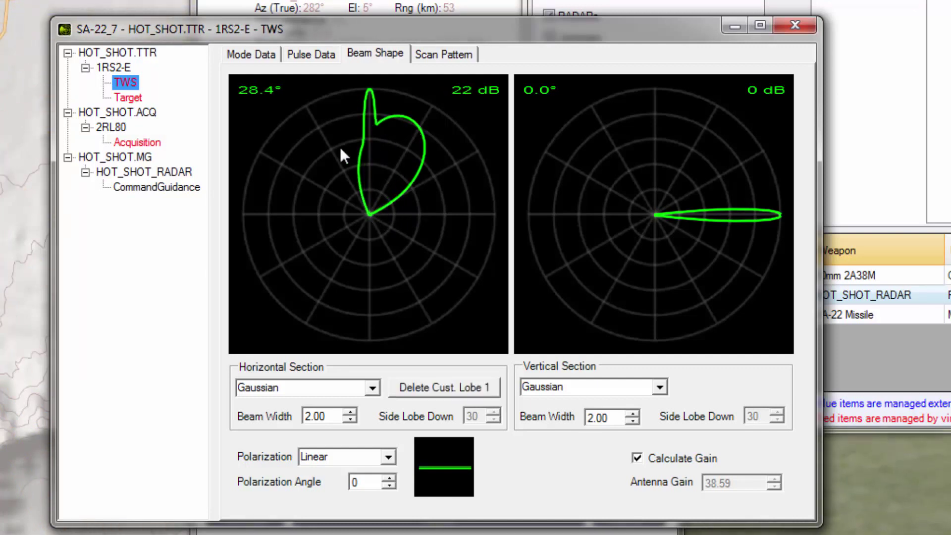
pyautogui.click(310, 138)
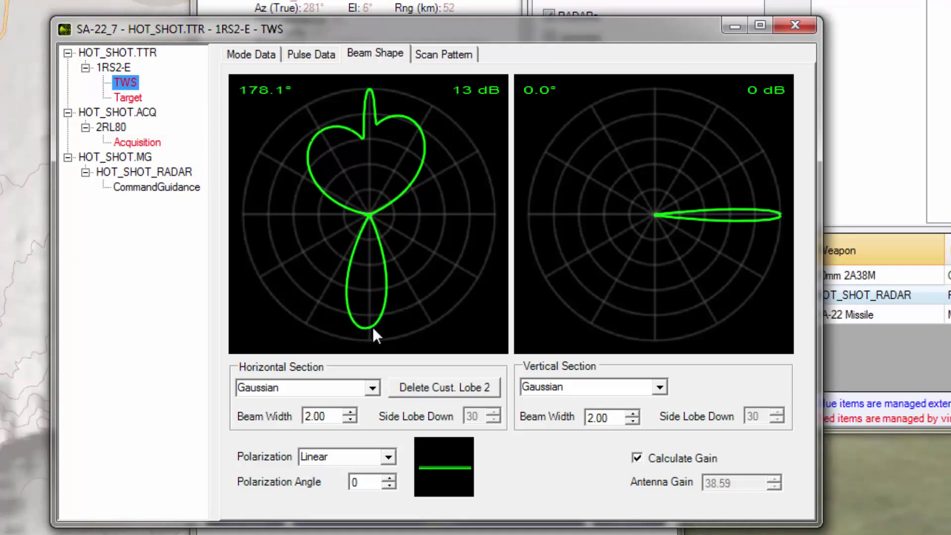
pyautogui.click(373, 327)
pyautogui.click(487, 210)
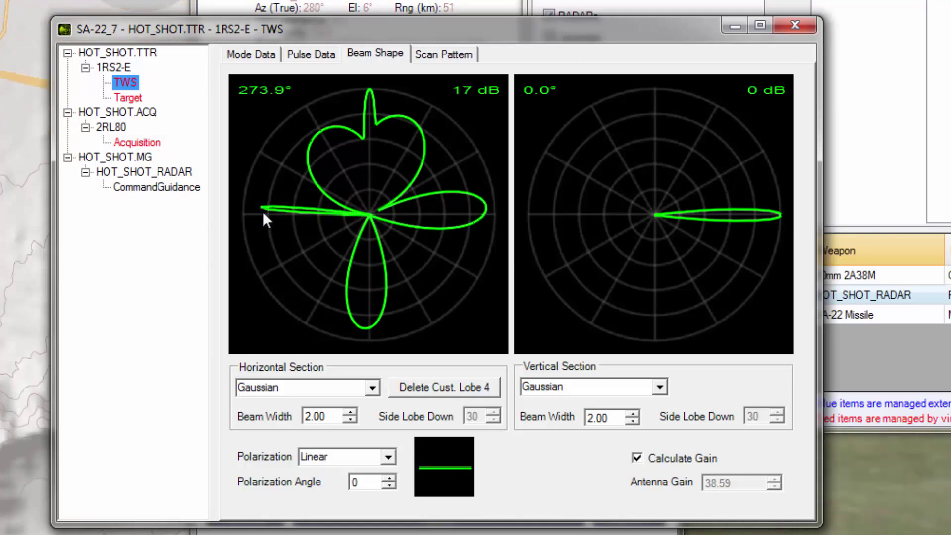
pyautogui.click(442, 55)
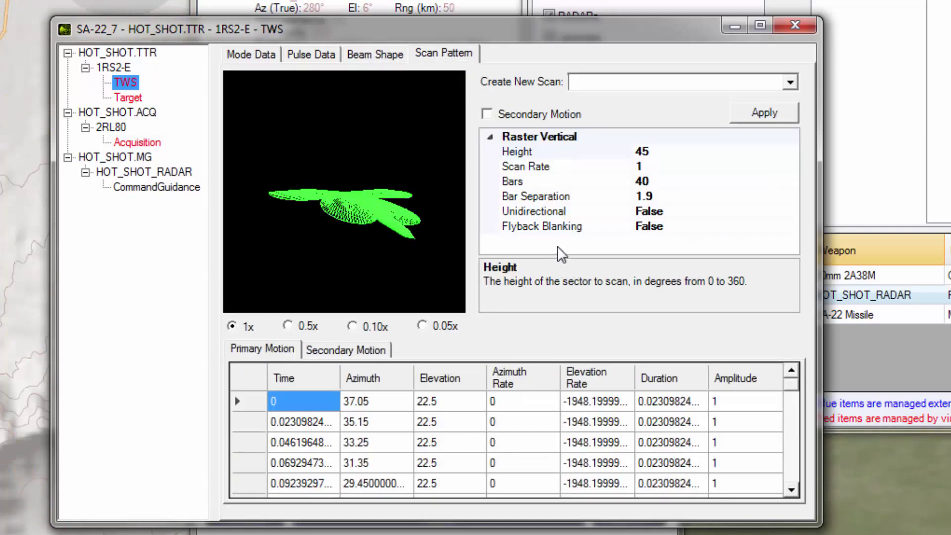
# Apply a new Palmer Sector scan, 45 wide, sweeping azimuth -22.5 to 22.5.
pyautogui.click(789, 83)
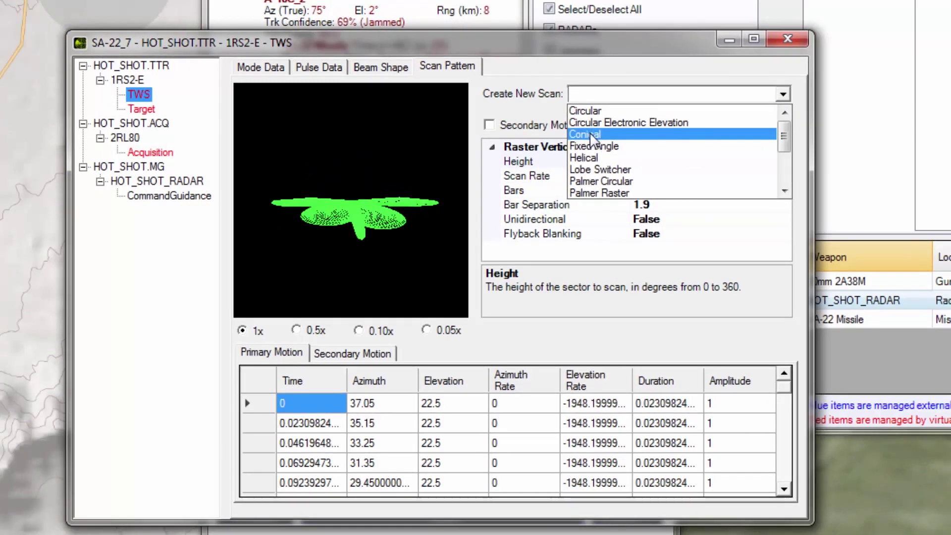
pyautogui.click(597, 123)
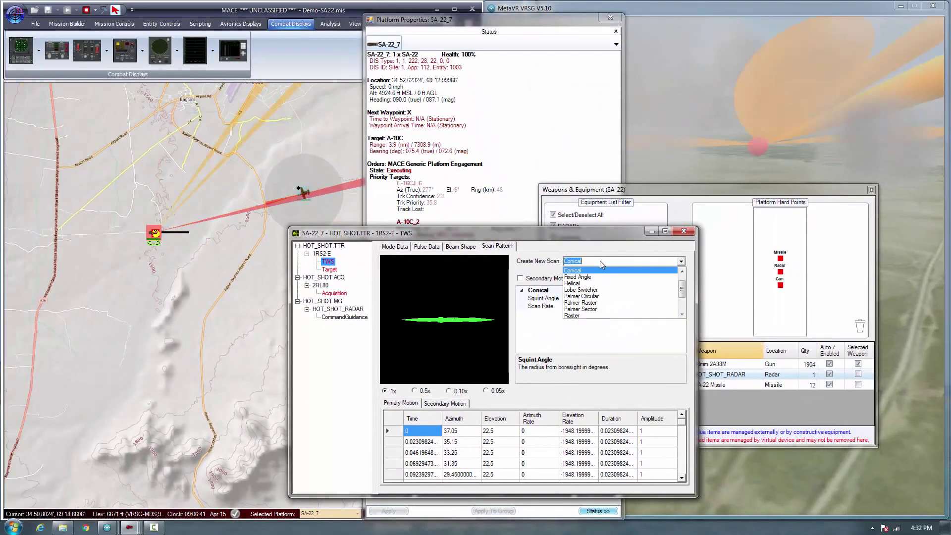
pyautogui.click(594, 309)
pyautogui.click(667, 278)
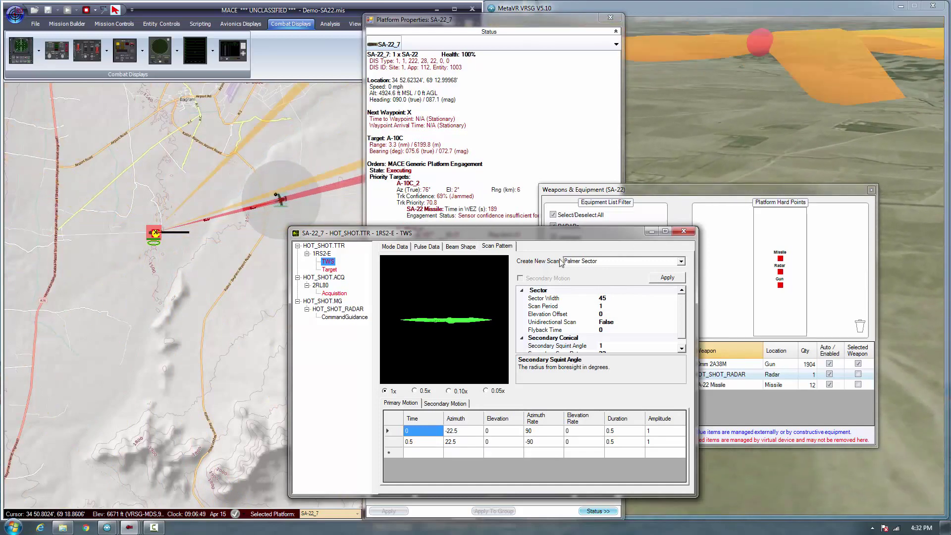
# Raise the TWS vertical section beam width to 7.00, lowering antenna gain to 33.15.
pyautogui.click(461, 246)
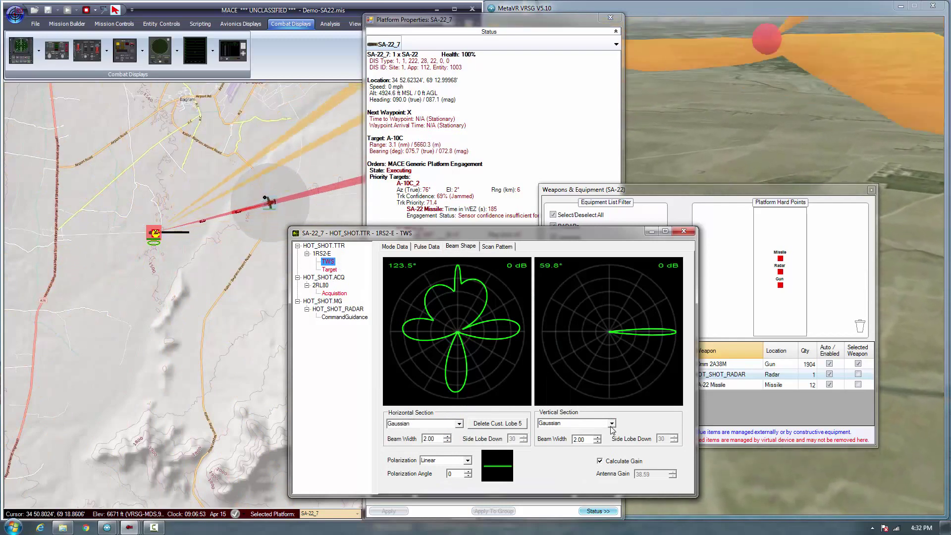
pyautogui.click(597, 437)
pyautogui.click(598, 437)
pyautogui.click(598, 437)
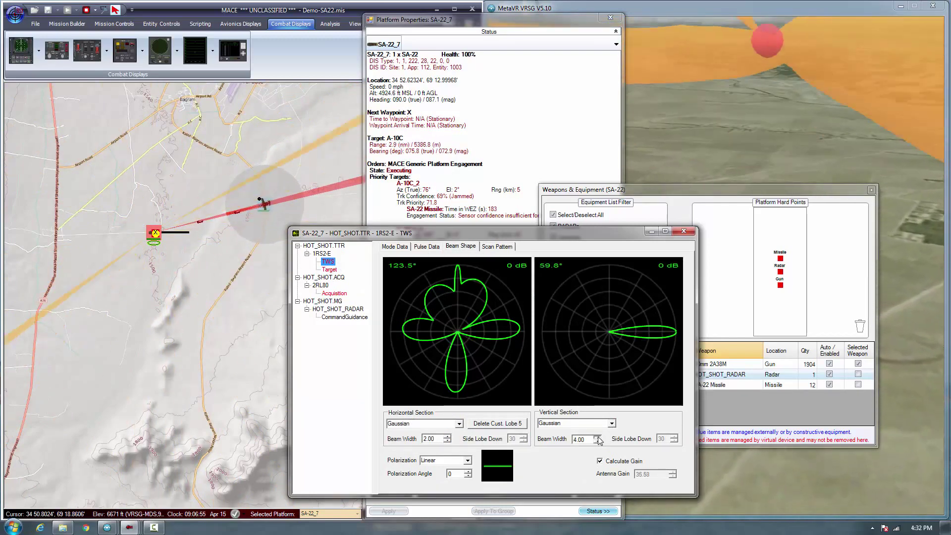
pyautogui.click(598, 437)
pyautogui.click(598, 437)
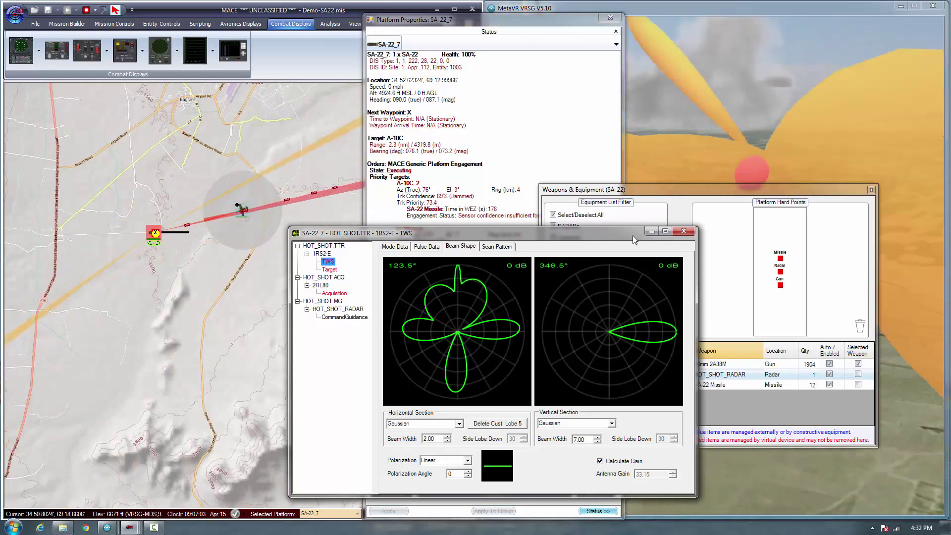
pyautogui.click(425, 247)
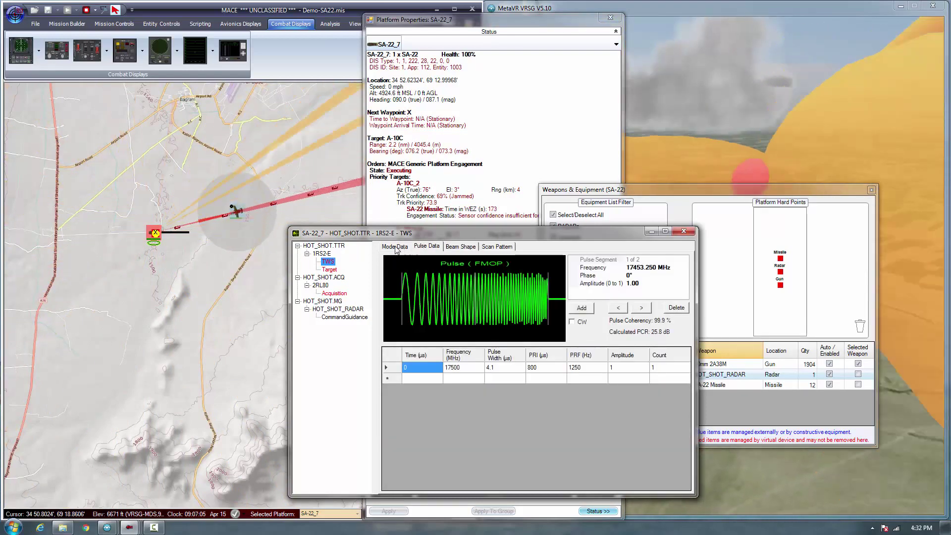
# Review the TWS mode data, moving the radar window aside to check the equipment list.
pyautogui.click(395, 246)
pyautogui.moveTo(451, 234); pyautogui.dragTo(287, 243)
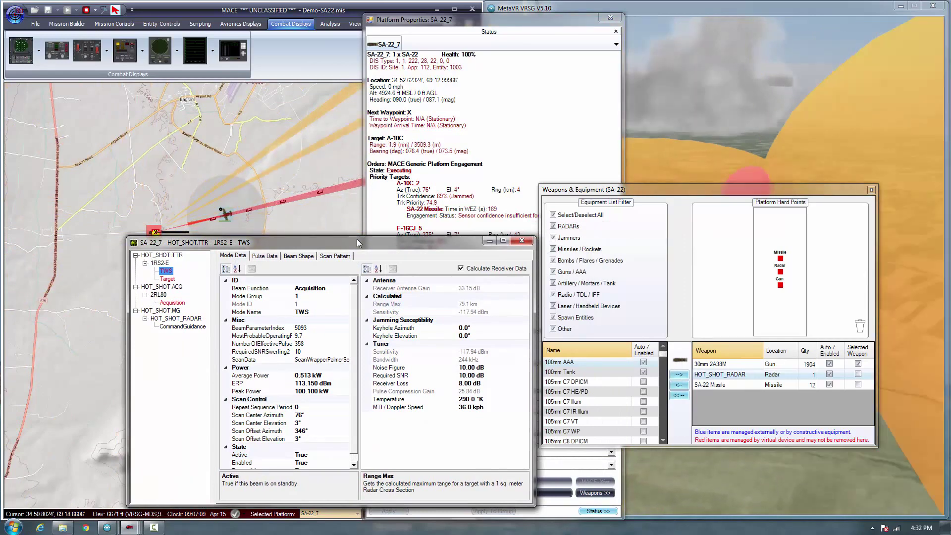
pyautogui.moveTo(371, 242); pyautogui.dragTo(405, 231)
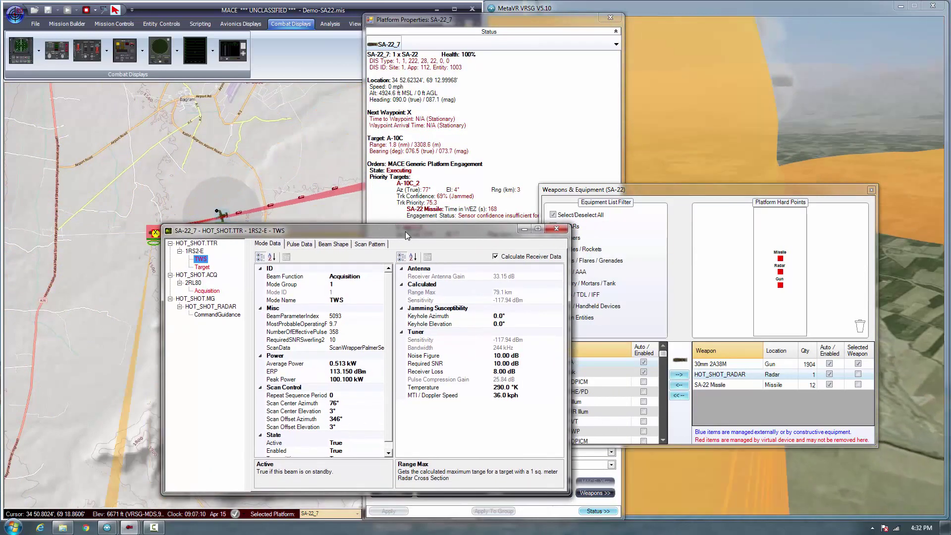
# Save the HOT_SHOT.TTR device under its default name HOT_SHOT.TTR.xml.
pyautogui.rightClick(191, 243)
pyautogui.click(212, 271)
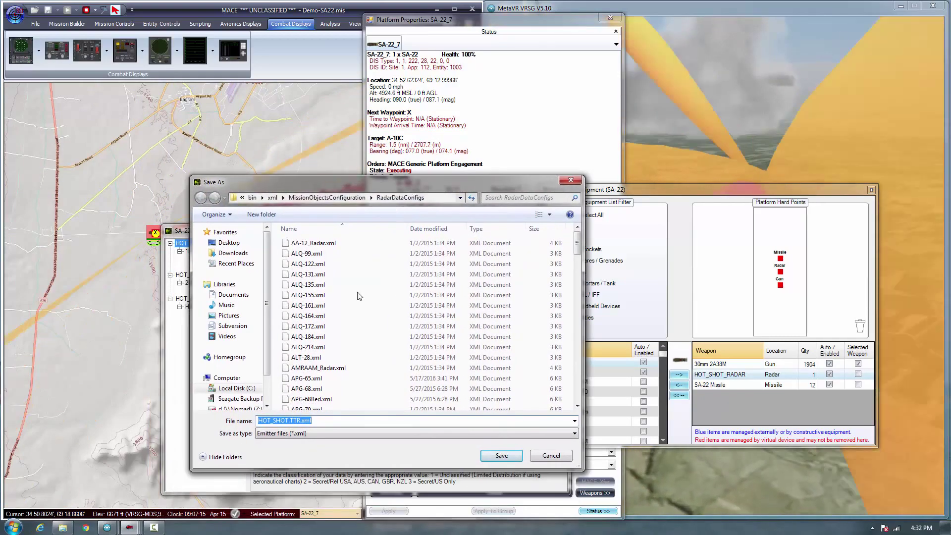
pyautogui.press('Return')
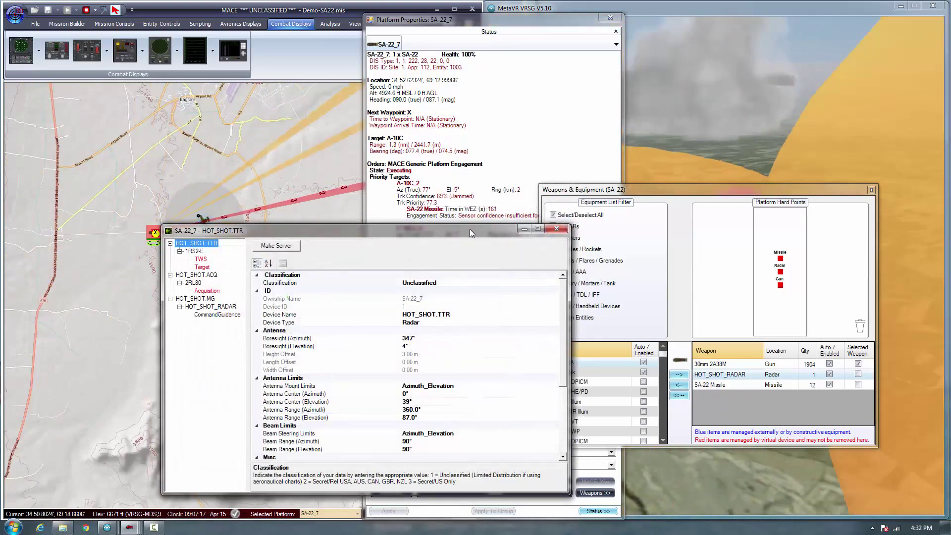